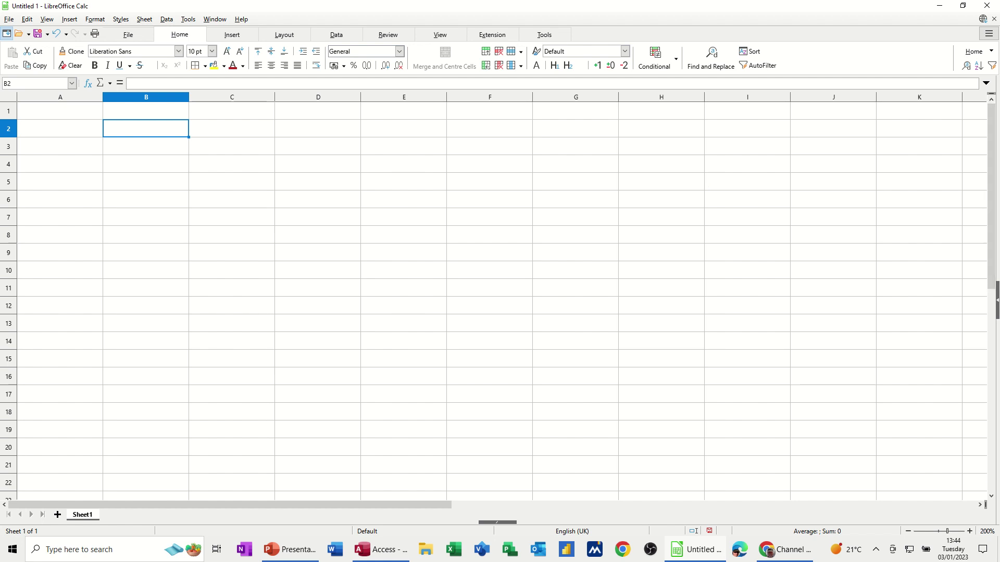
Step: Enter 23rd in B2 so AutoCorrect raises the 'rd' suffix as superscript
type("23rd")
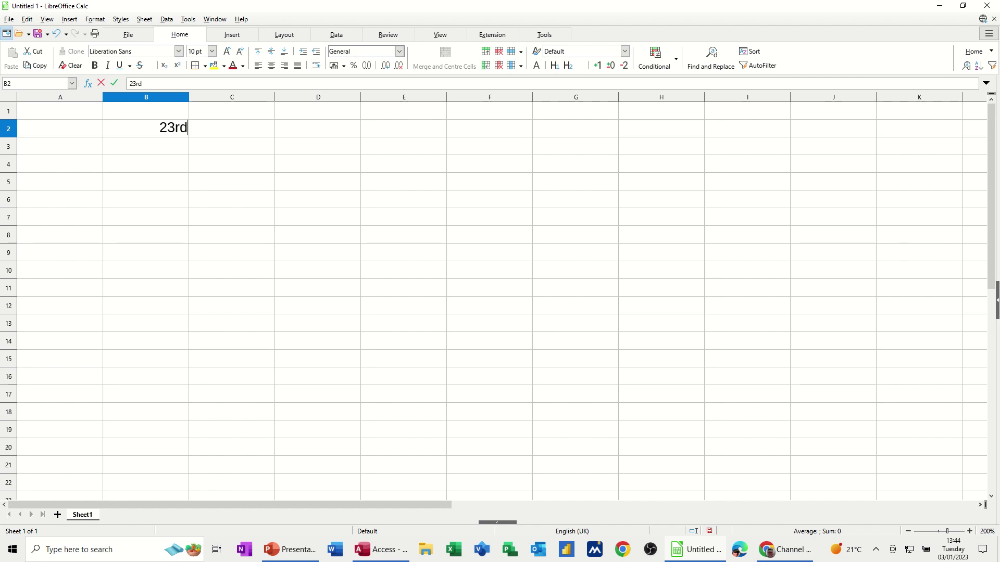
key("Return")
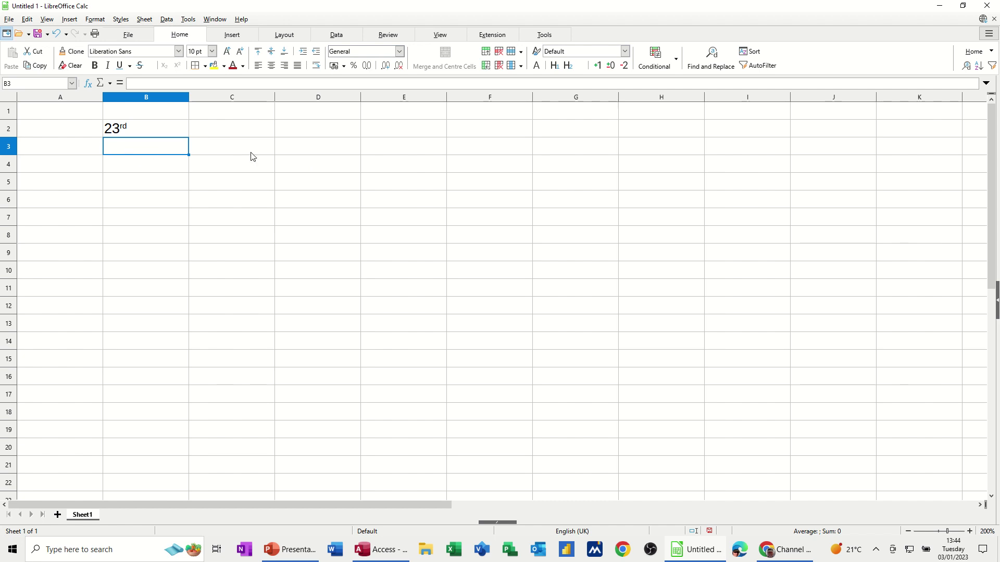
Step: Enter 23 in B3 and add the degree sign from the Special Characters favourites
type("23")
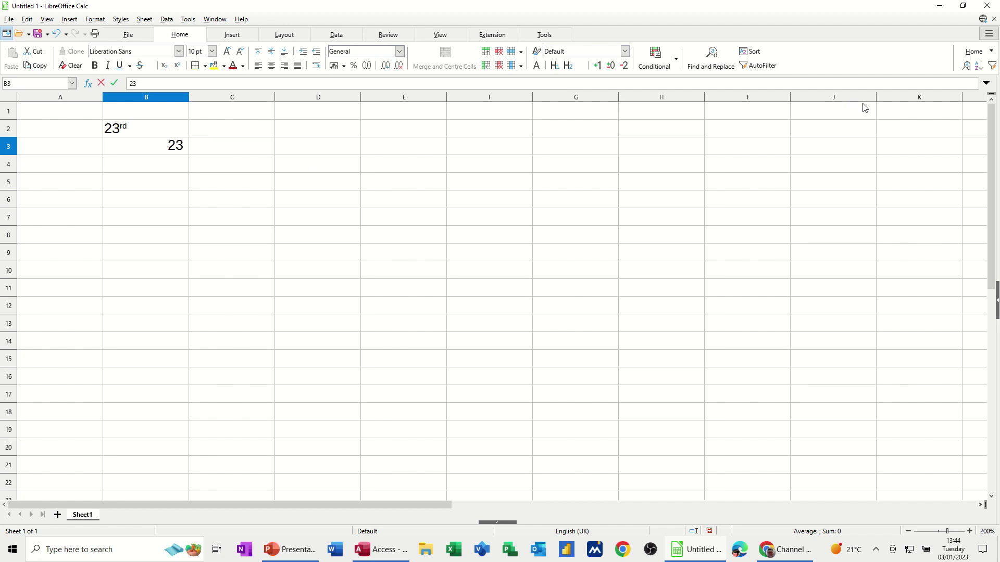
key("BackSpace")
left_click(232, 34)
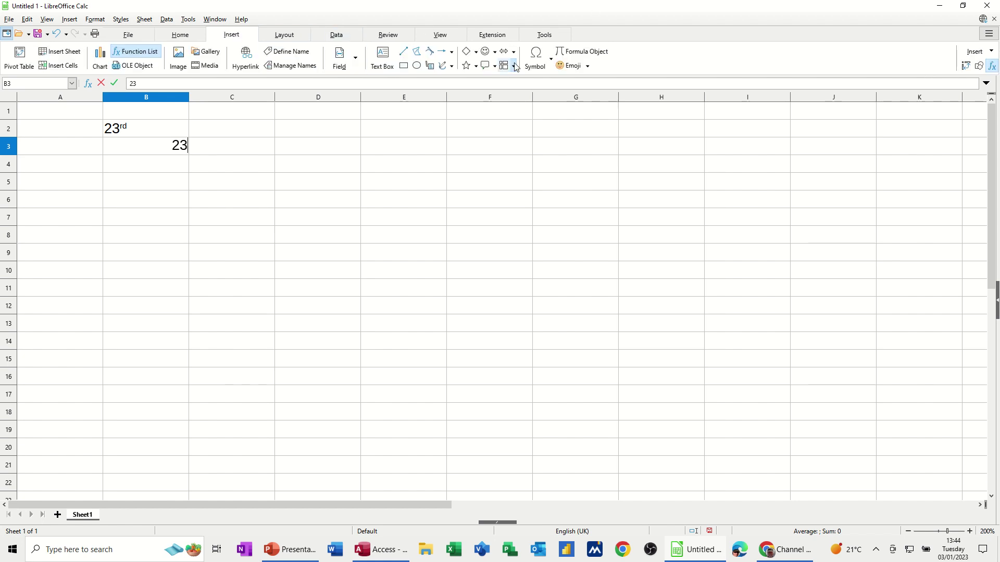
left_click(545, 63)
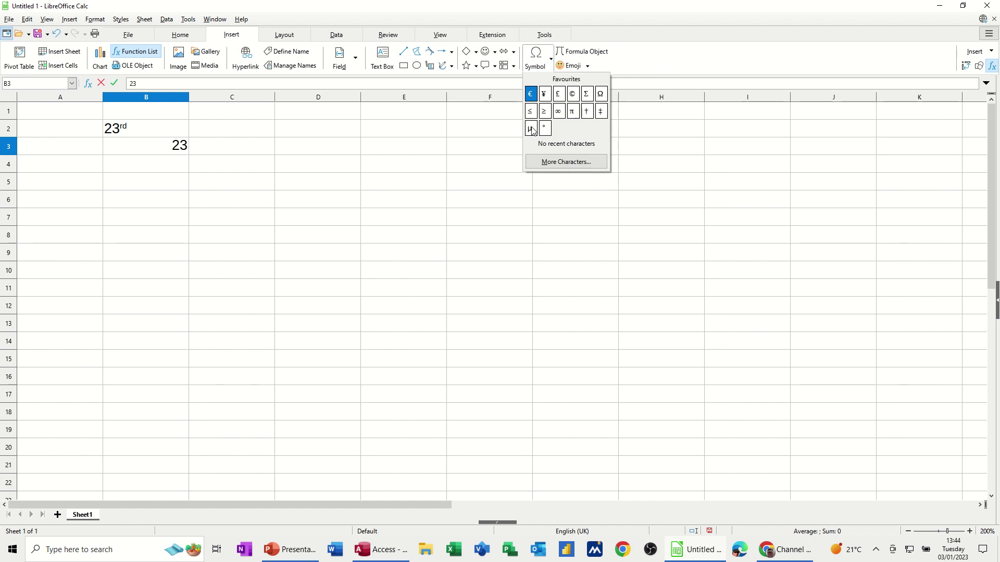
left_click(564, 162)
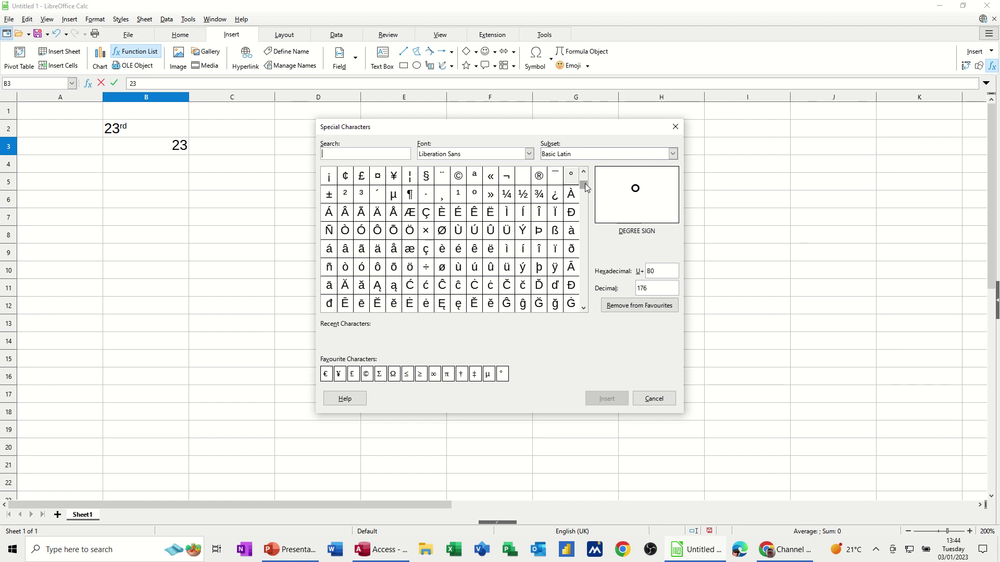
scroll(584, 182, "up", 2)
scroll(584, 180, "down", 3)
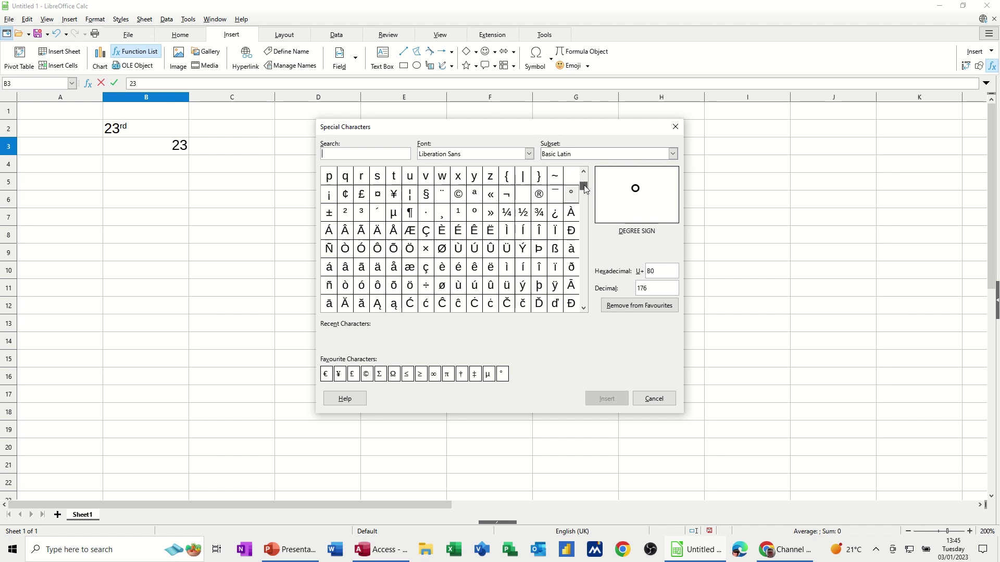
scroll(585, 181, "up", 3)
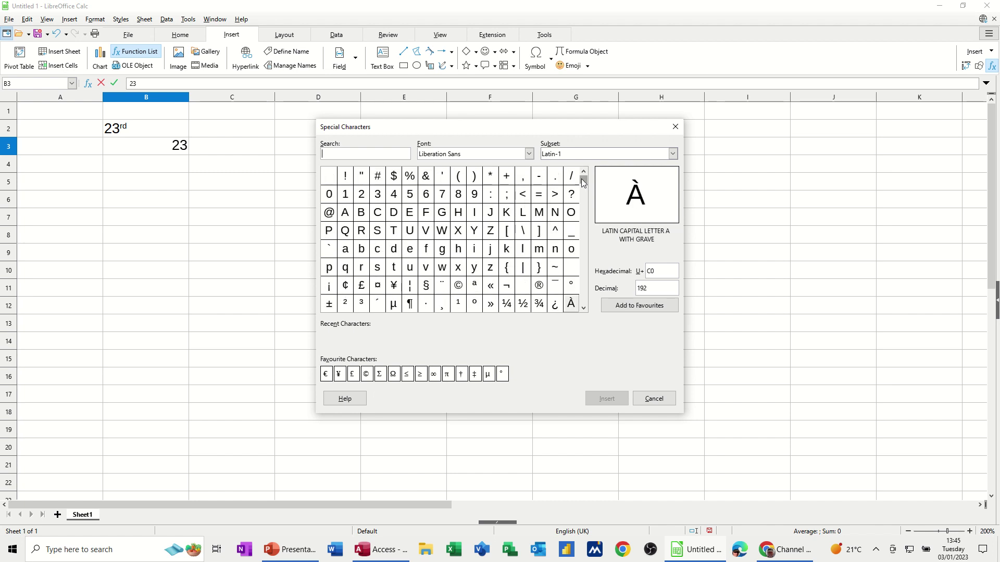
left_click(502, 374)
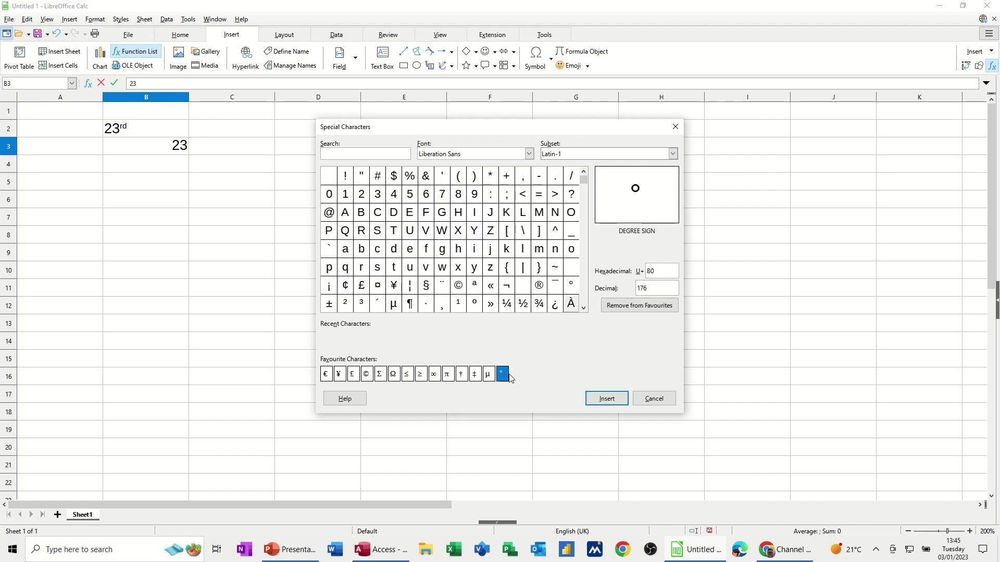
left_click(602, 401)
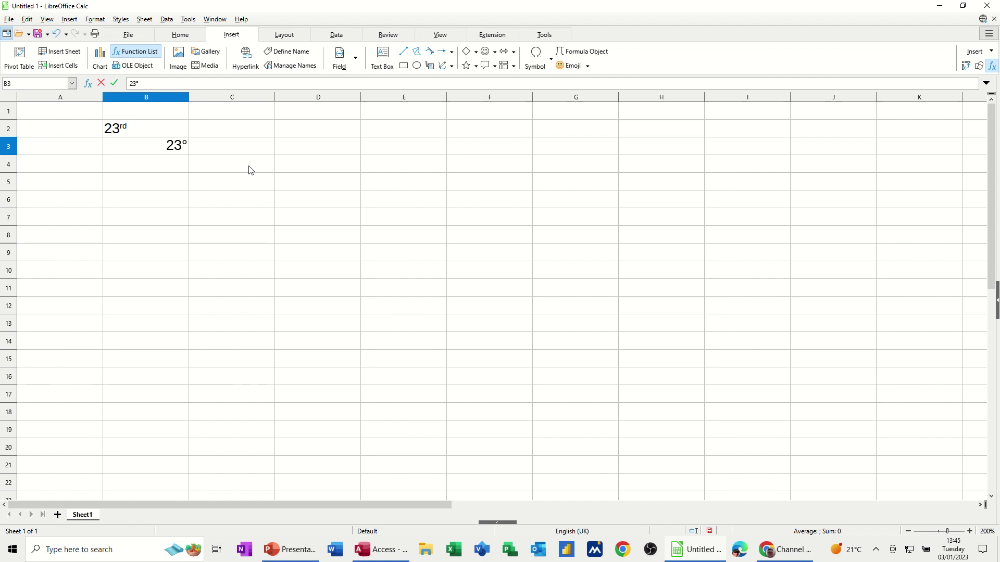
Step: Enter 2µ in B4 by replacing the typed 3 with the micro sign from the symbol list
left_click(177, 164)
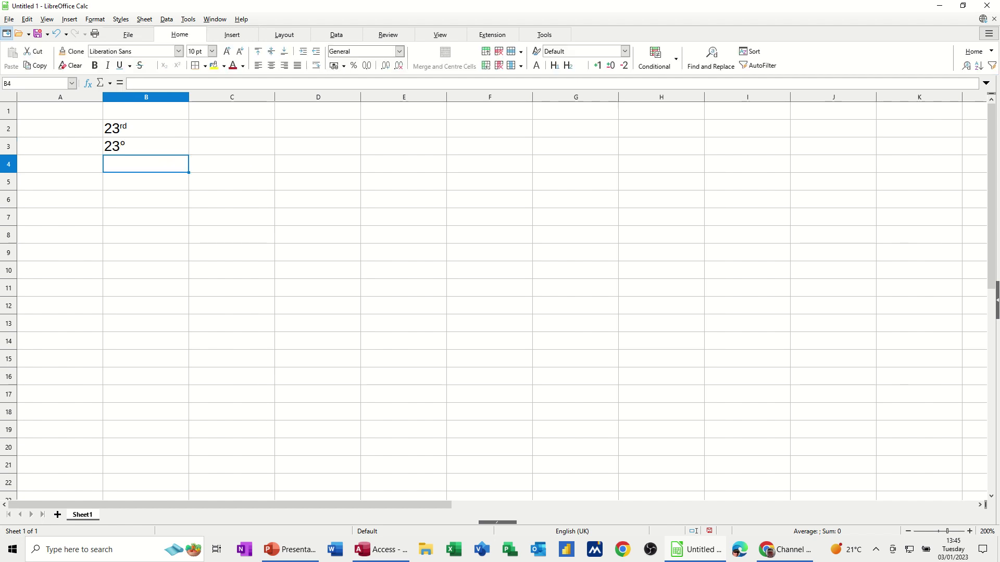
type("23")
key("shift+Left")
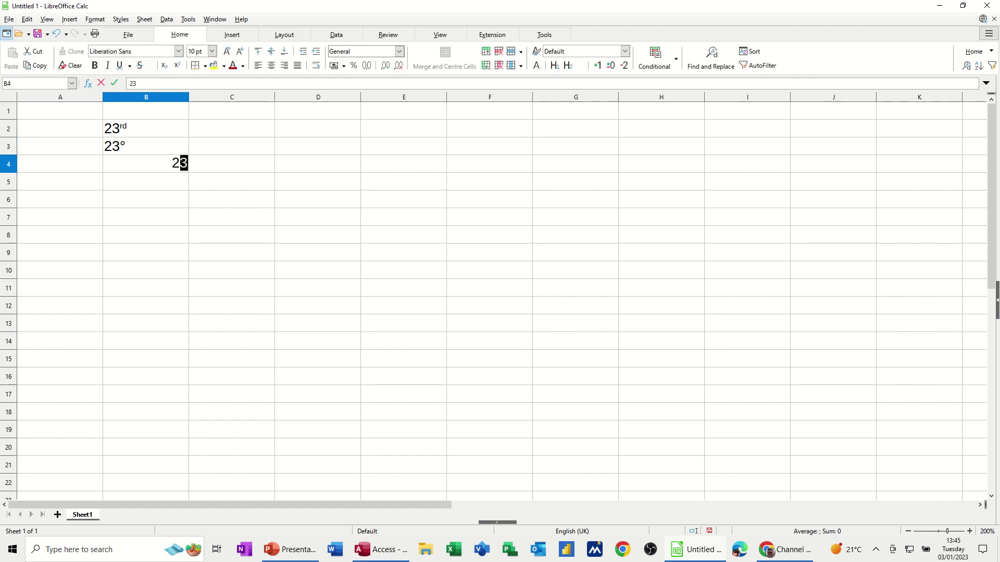
left_click(232, 34)
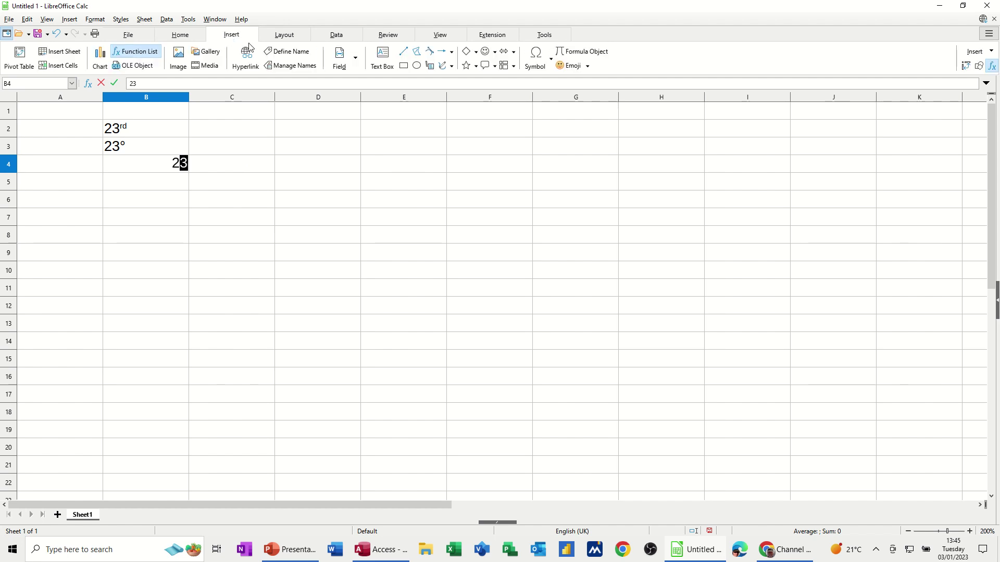
left_click(539, 67)
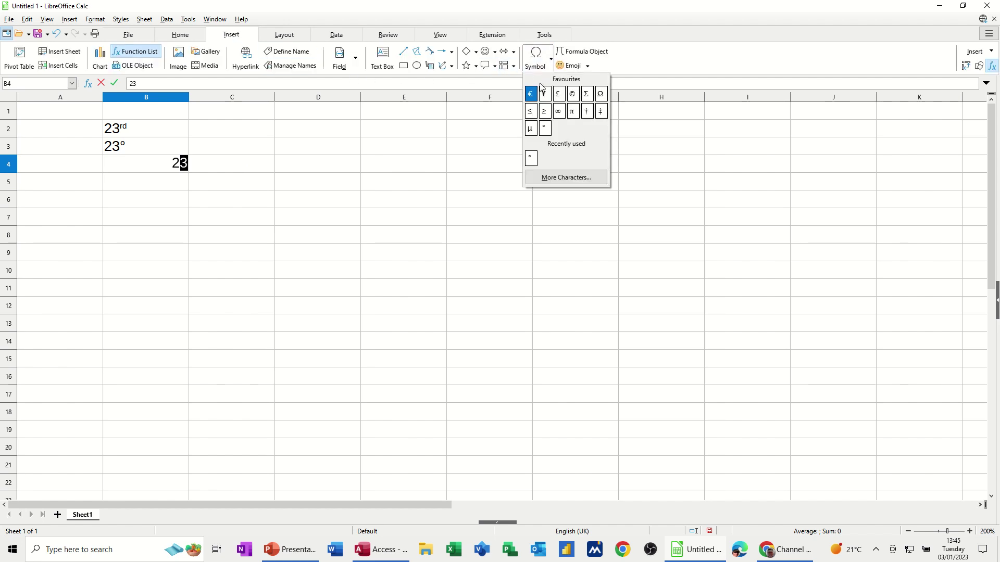
left_click(530, 130)
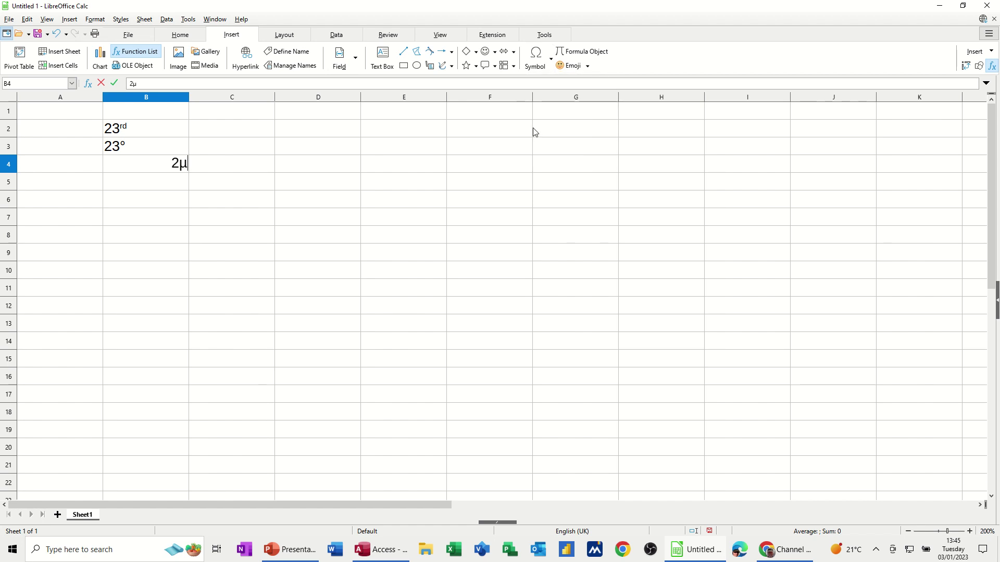
key("Return")
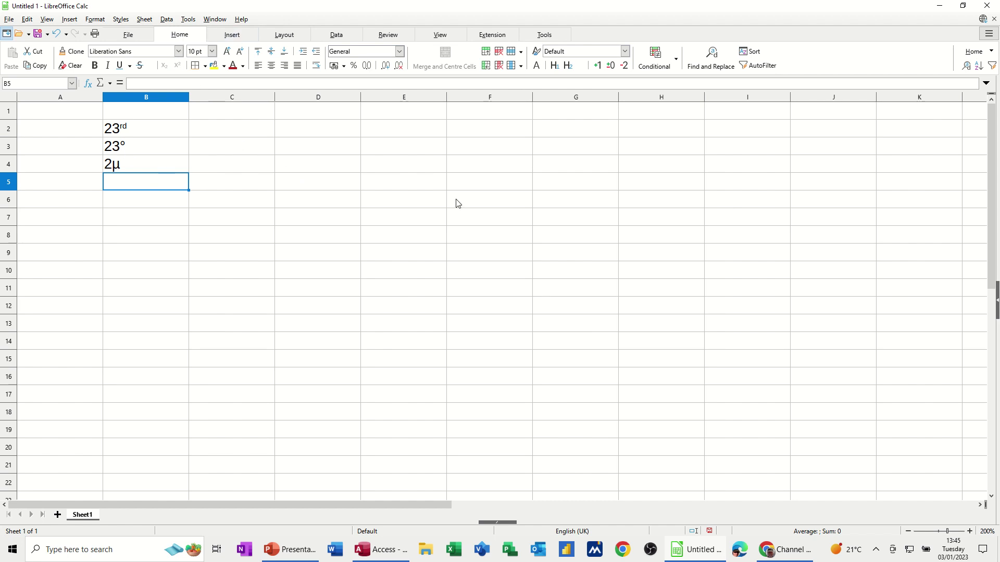
Step: Type 23 followed by the degree sign in B5 and confirm it
type("23")
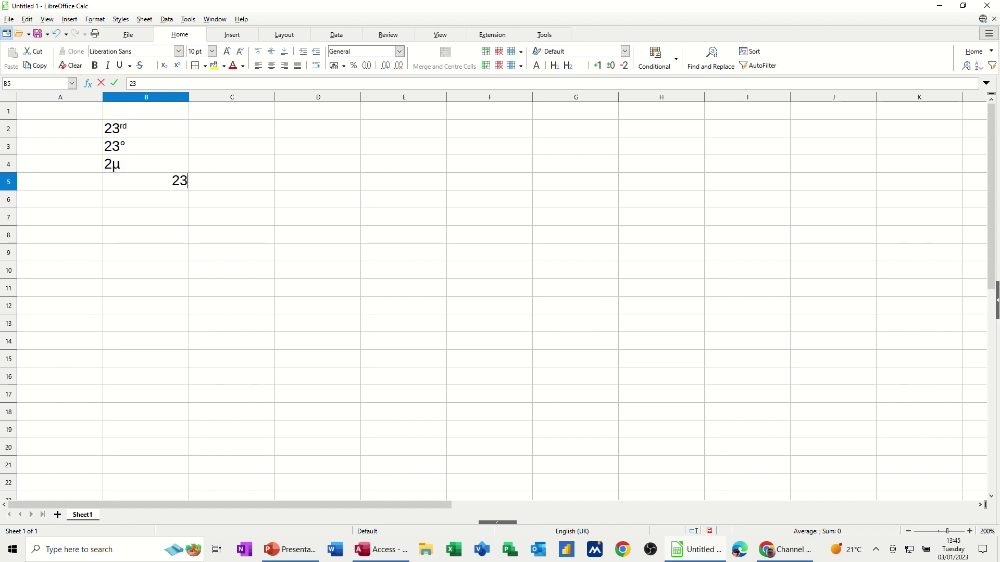
type("°")
key("Return")
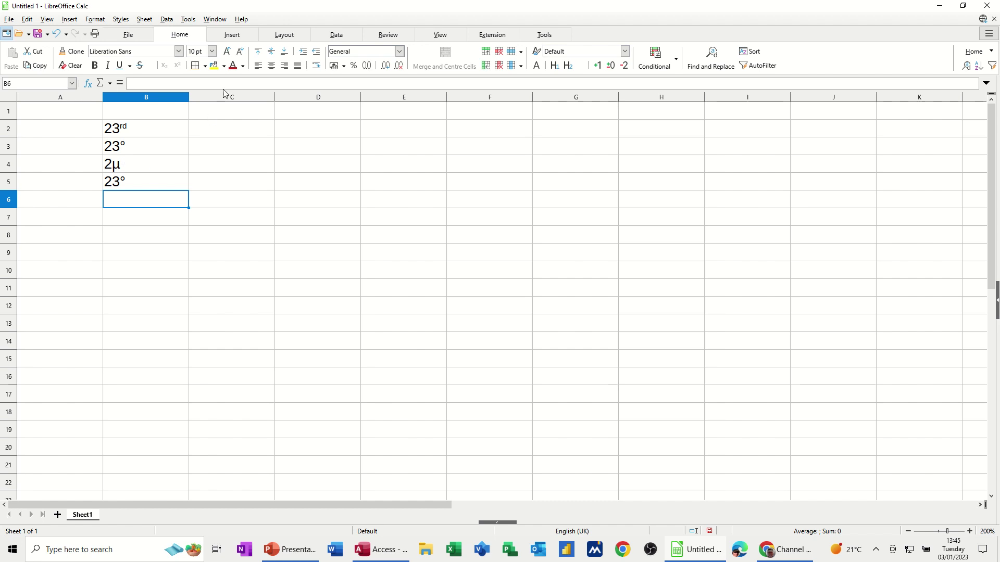
left_click(232, 35)
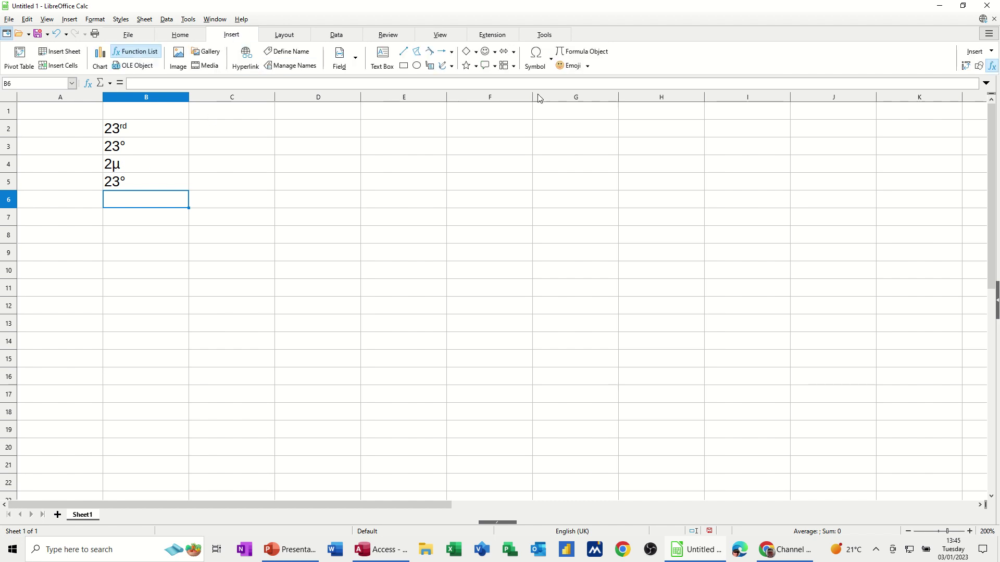
left_click(549, 63)
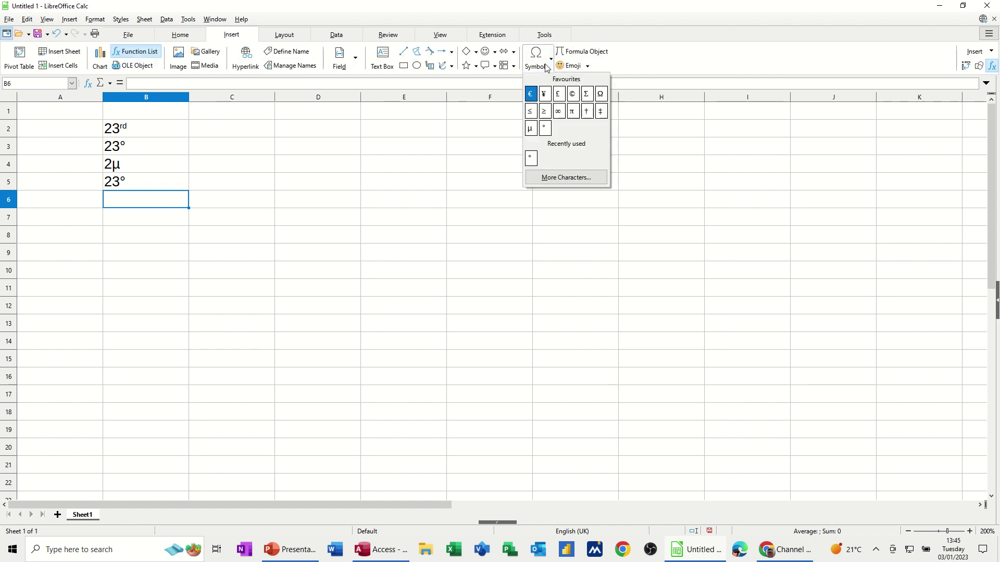
left_click(559, 178)
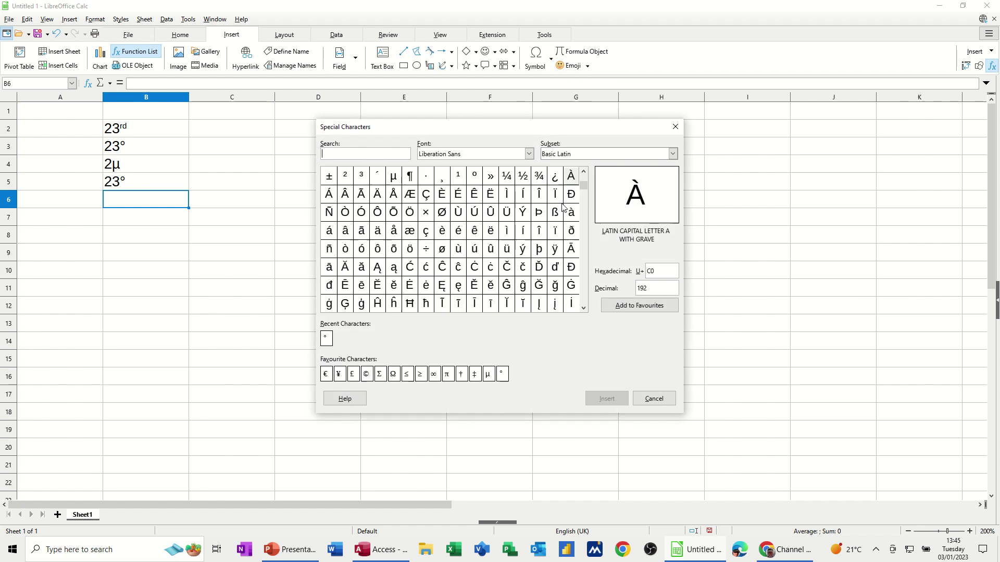
left_click(326, 339)
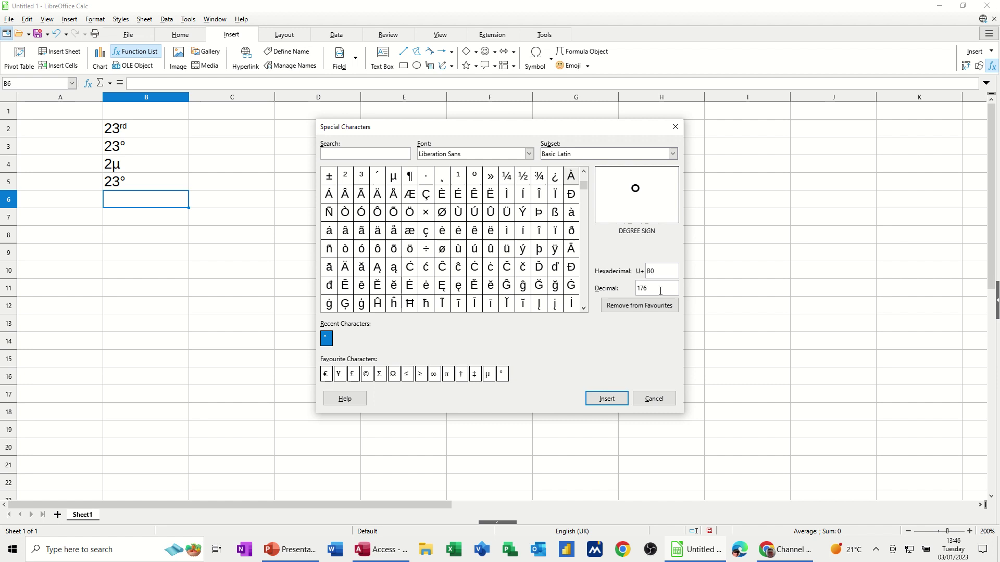
left_click(490, 379)
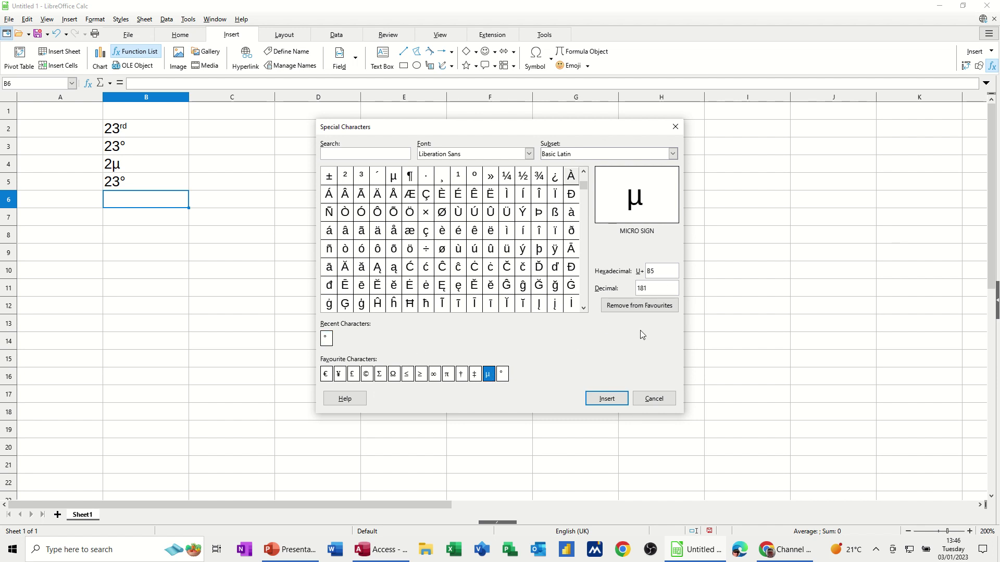
left_click(654, 399)
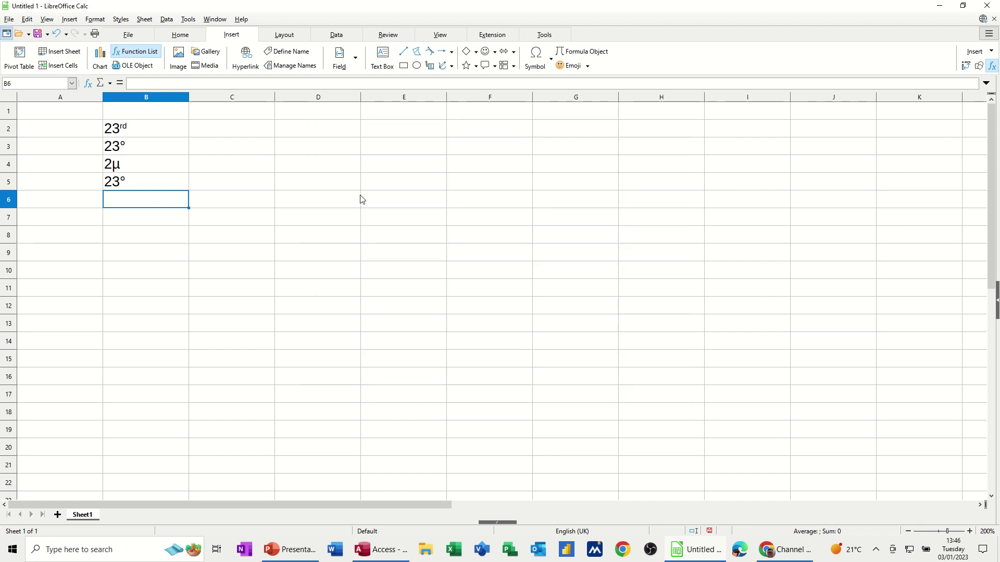
Step: Type 2 and the micro sign µ into B6 and commit the entry
type("2")
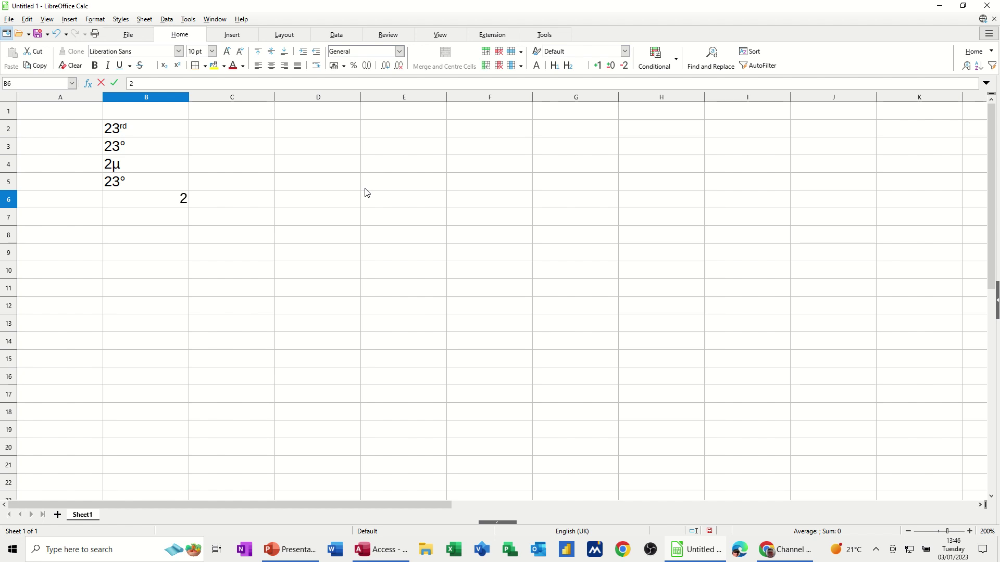
type("µ")
left_click(229, 223)
left_click(159, 203)
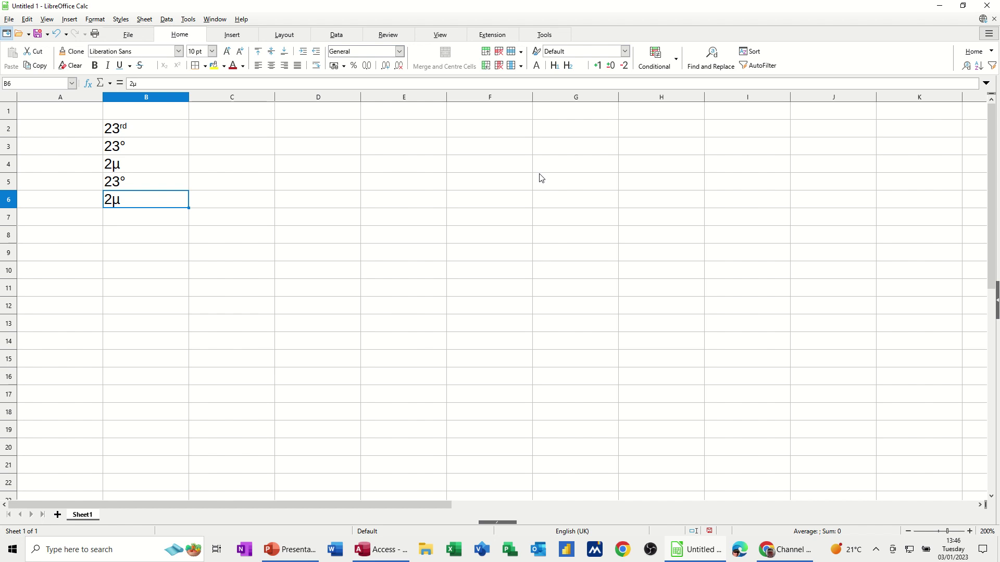
left_click(217, 131)
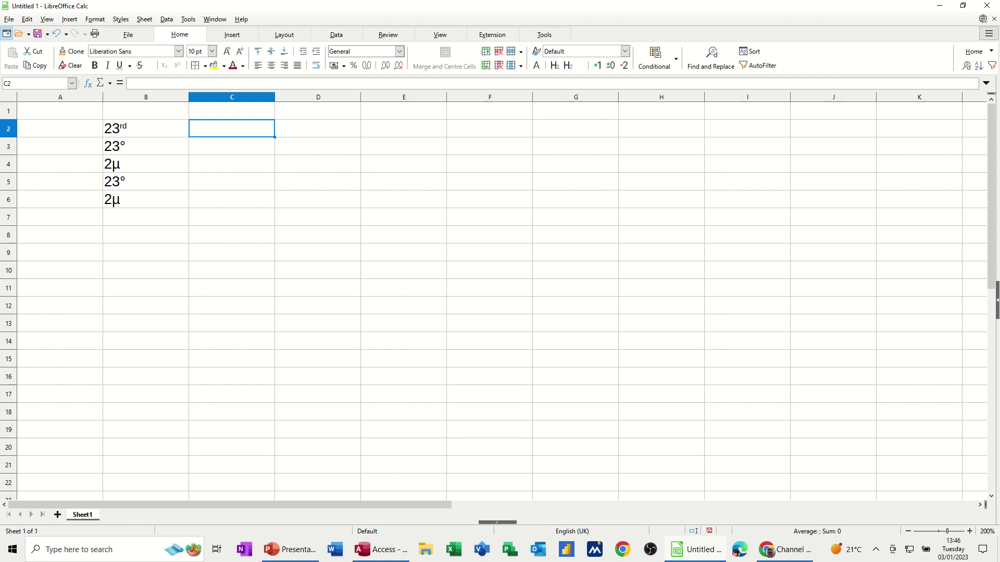
Step: Enter H2SO4 in C2 and set both the 2 and the 4 as subscript
type("H2S")
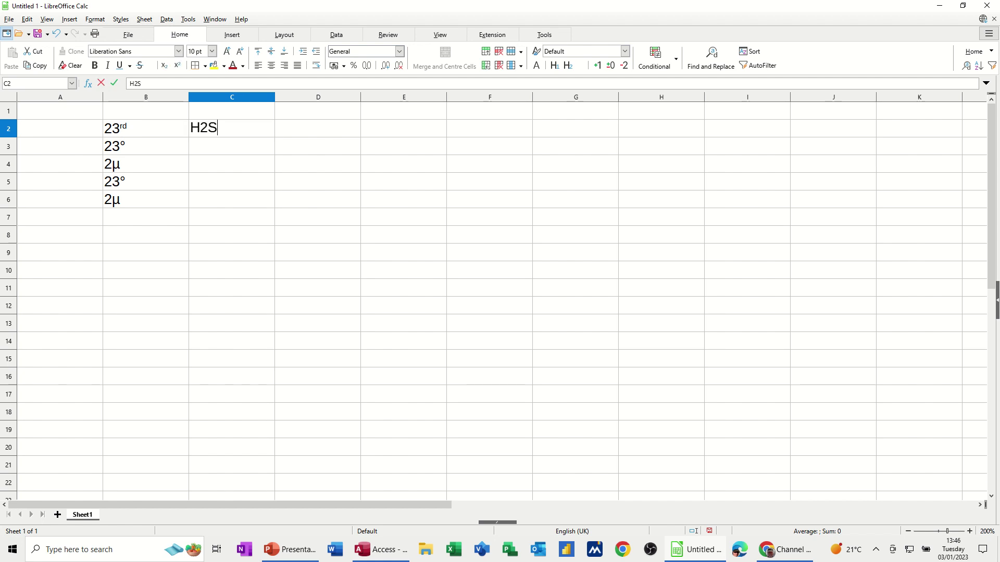
type("O4")
left_click(233, 150)
left_click(235, 130)
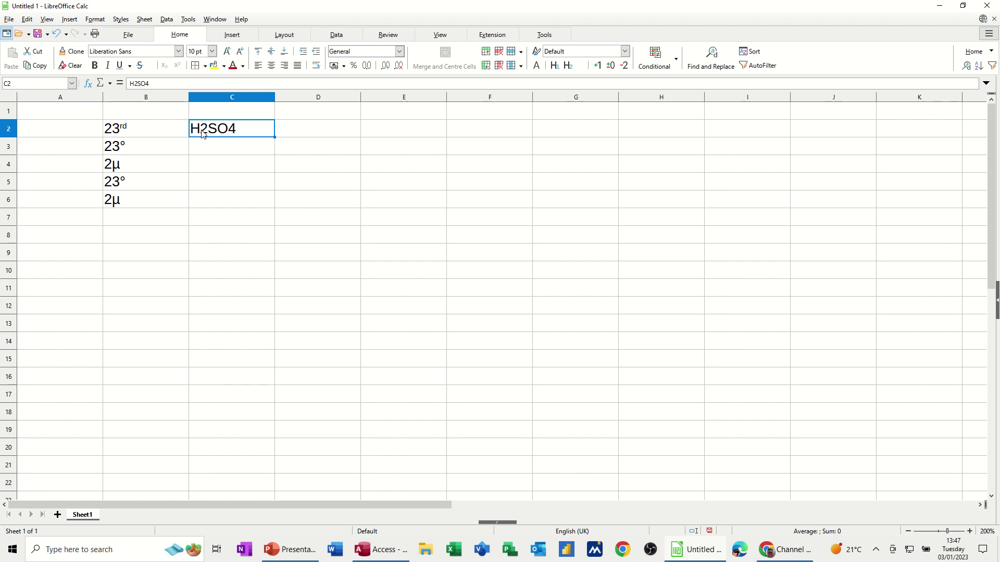
left_click(138, 84)
left_click_drag(138, 83, 136, 83)
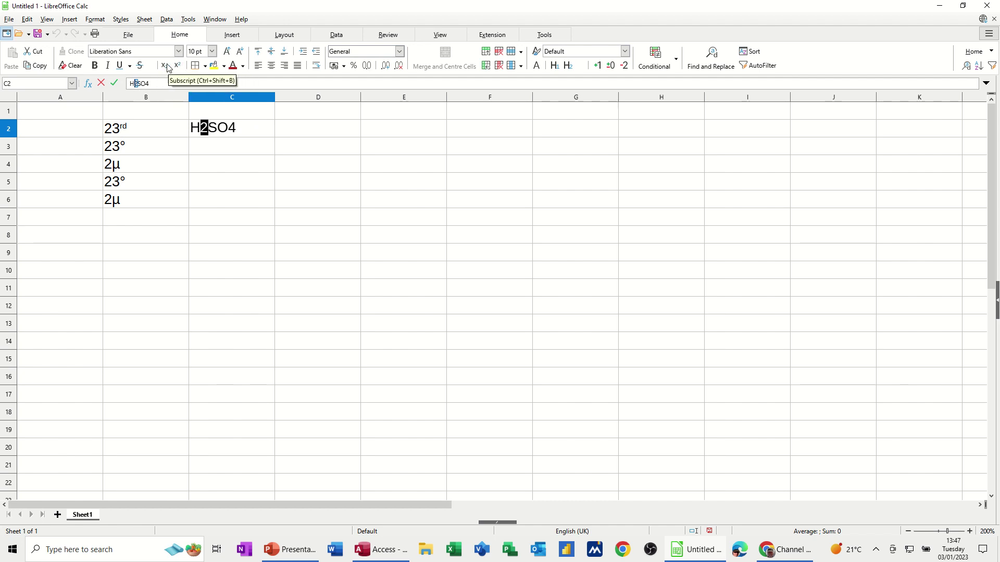
left_click(164, 68)
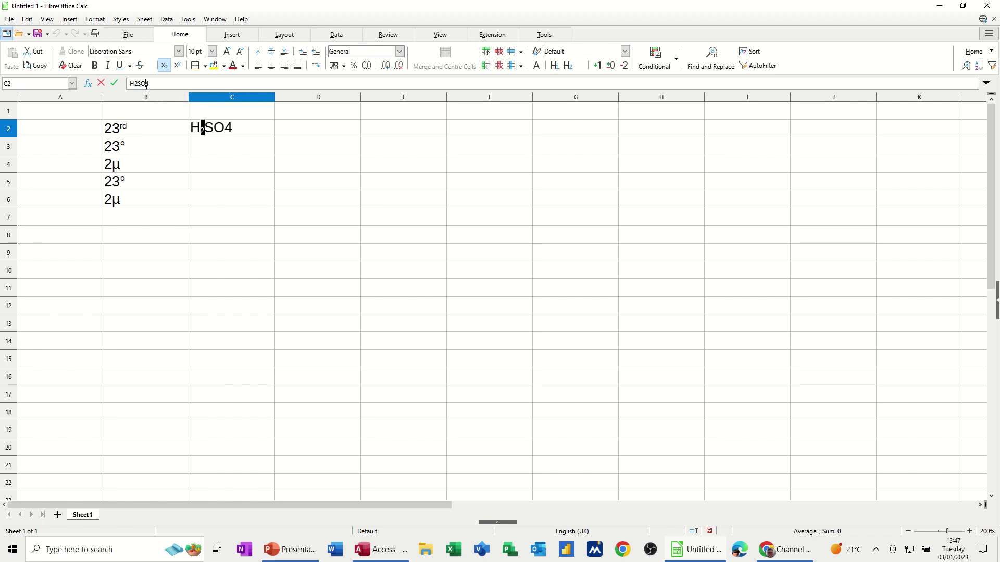
left_click_drag(149, 83, 145, 83)
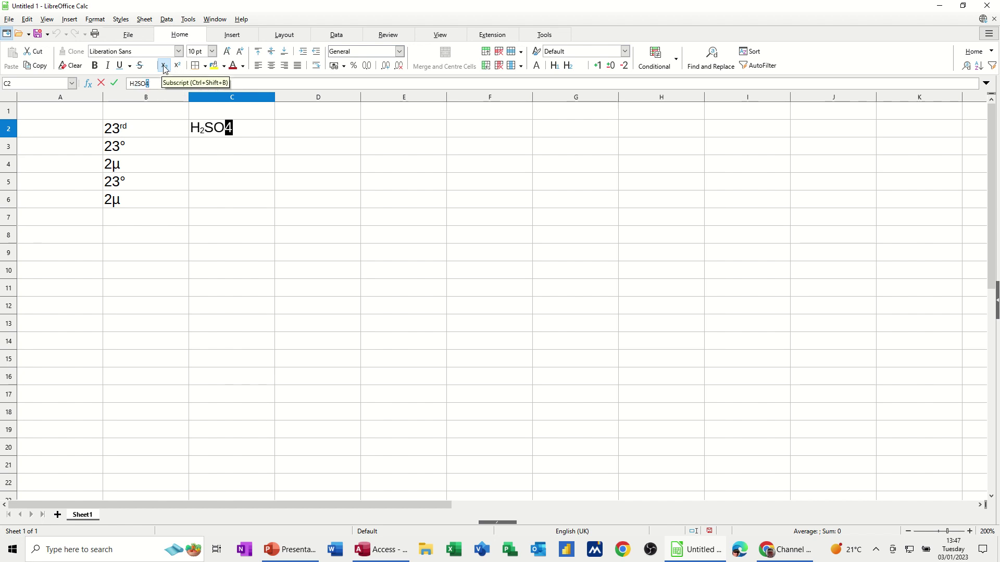
left_click(164, 66)
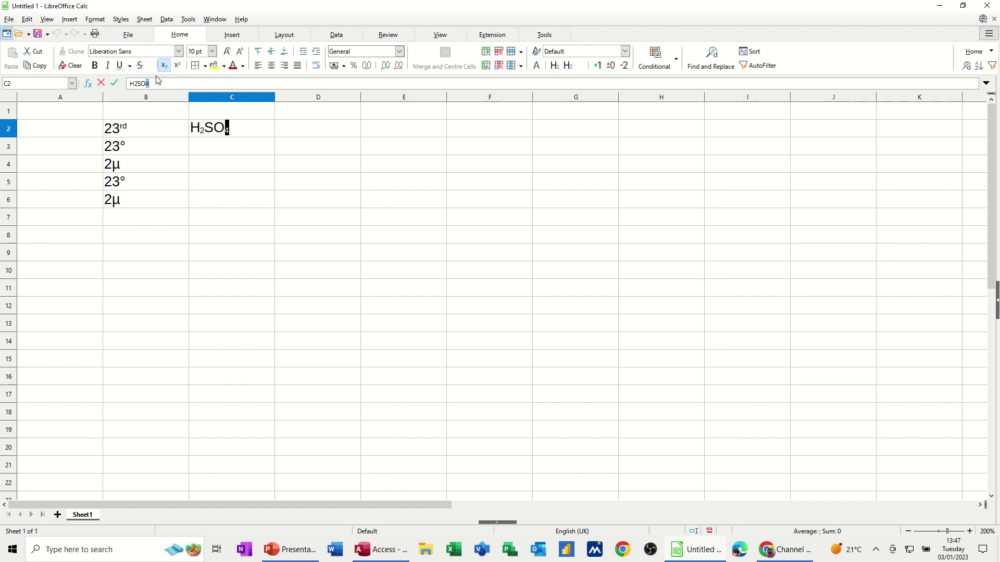
left_click(116, 84)
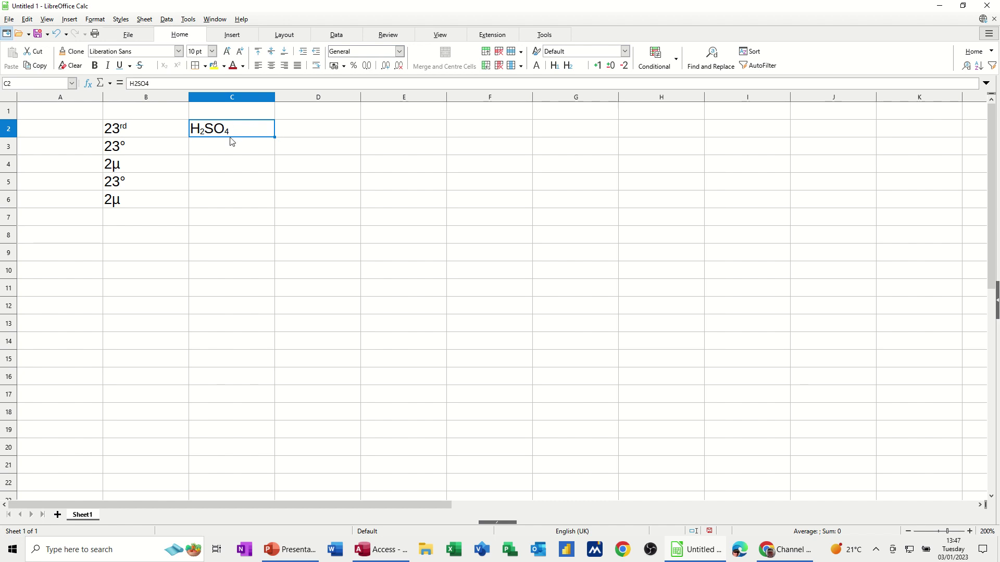
left_click(215, 154)
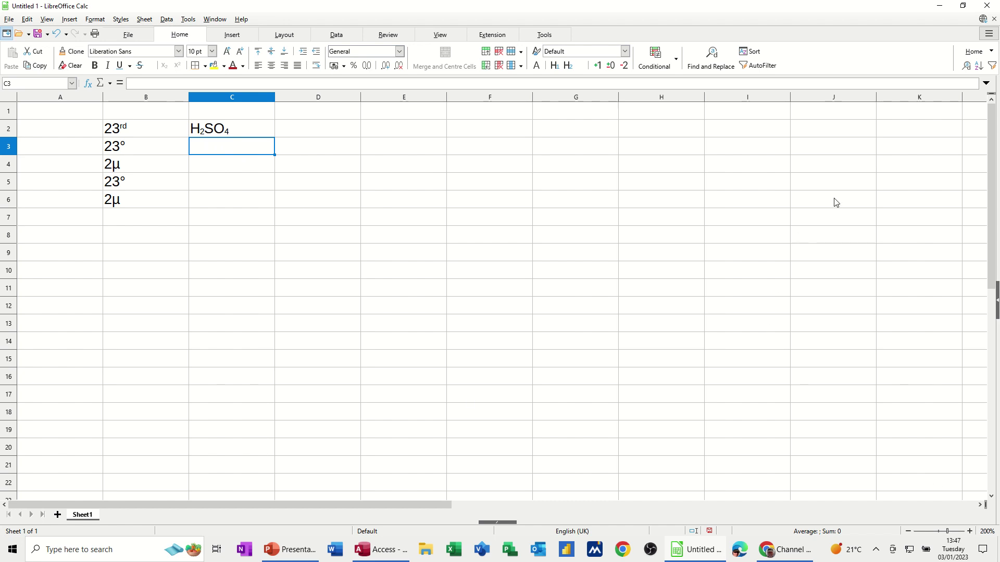
Step: Enter 242 in C3 with the final 2 as superscript, giving 24²
type("24")
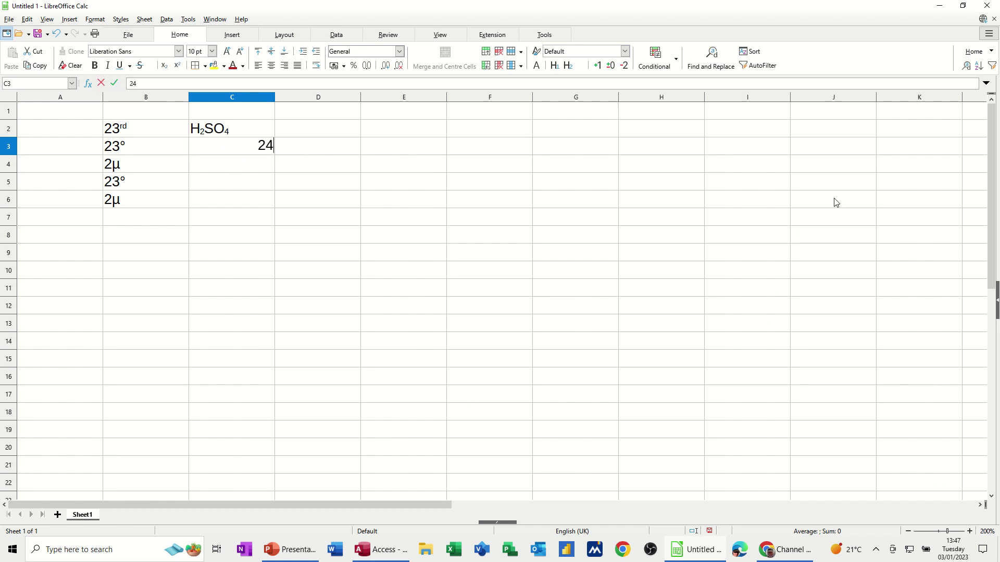
type("2")
left_click_drag(269, 145, 273, 143)
left_click(177, 66)
key("Return")
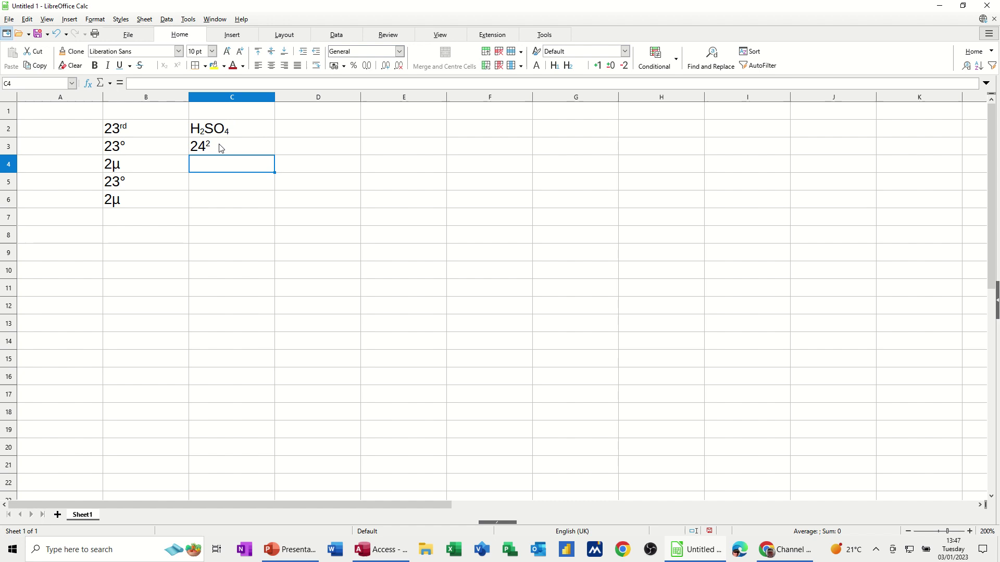
left_click(219, 148)
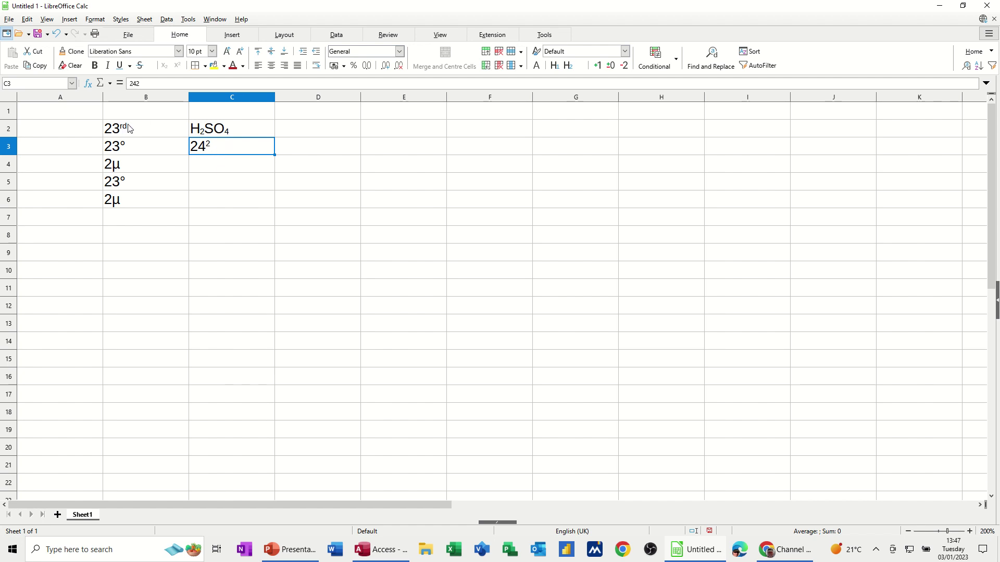
left_click(244, 175)
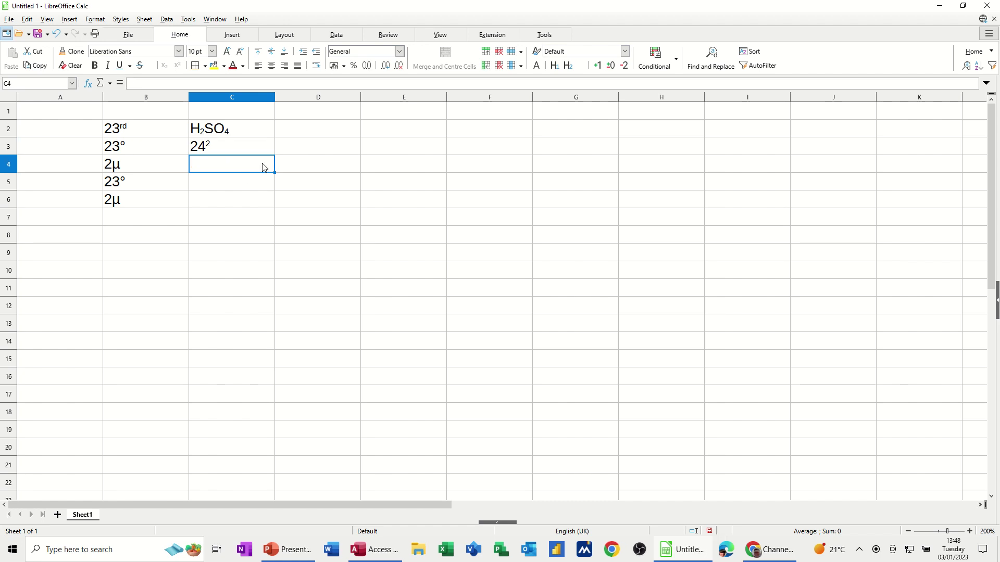